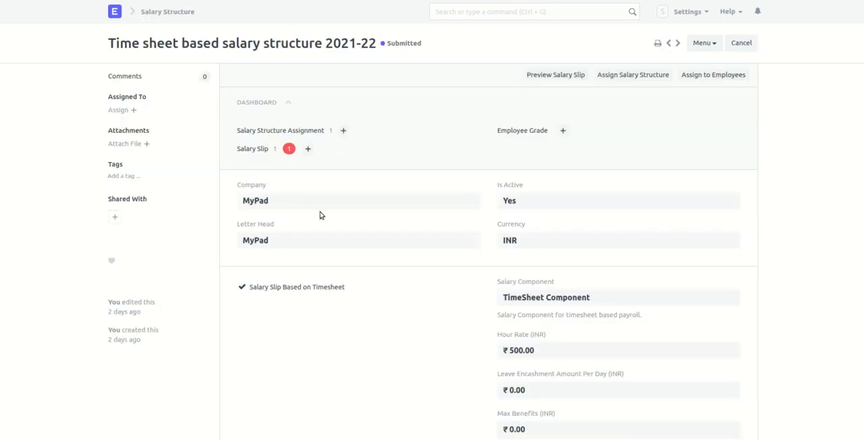
# - Create a new salary structure assignment from the timesheet-based salary structure and select the employee by searching for their name
pyautogui.scroll(-2, 320, 215)
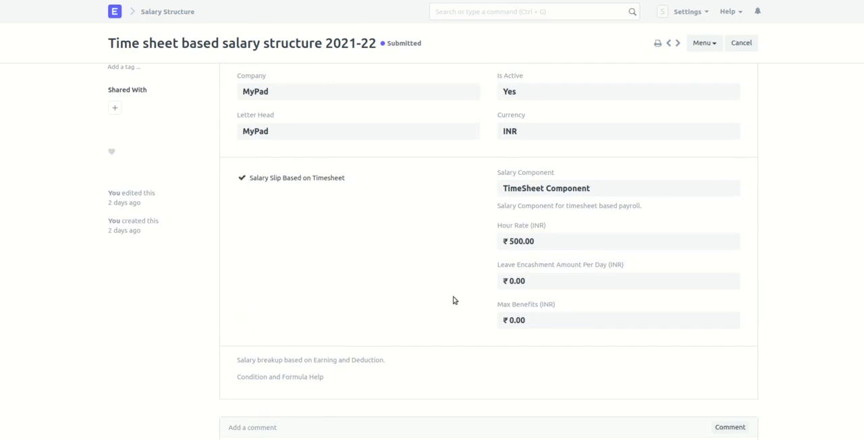
pyautogui.scroll(-2, 454, 299)
pyautogui.scroll(3, 355, 312)
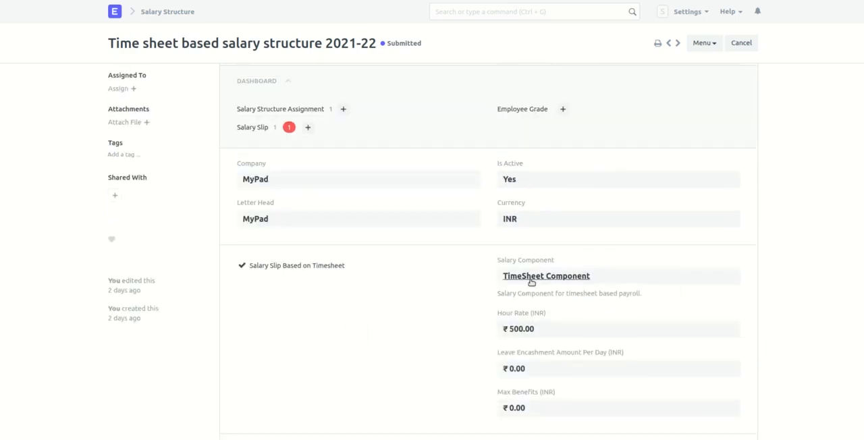
pyautogui.scroll(-2, 566, 336)
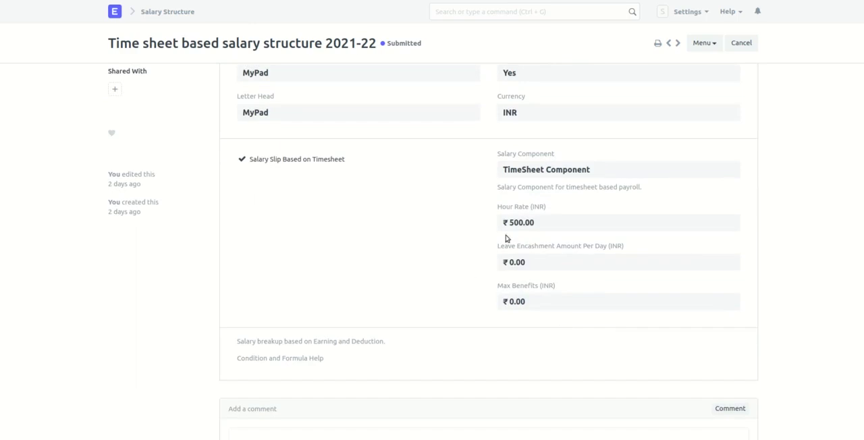
pyautogui.scroll(2, 535, 235)
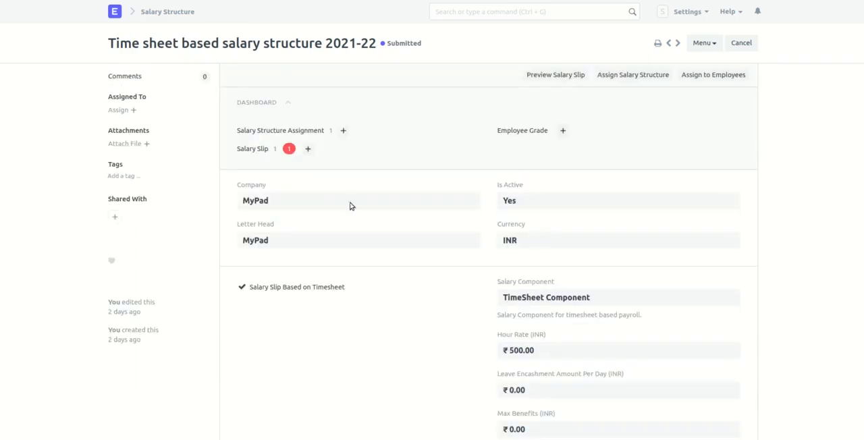
pyautogui.click(343, 131)
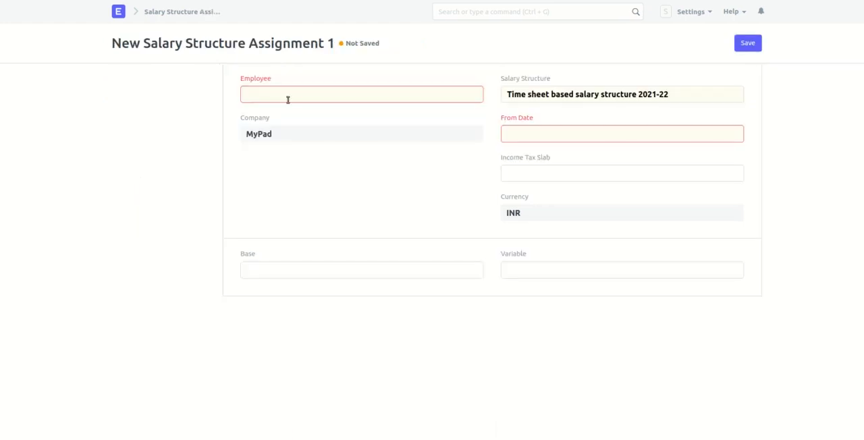
pyautogui.click(290, 100)
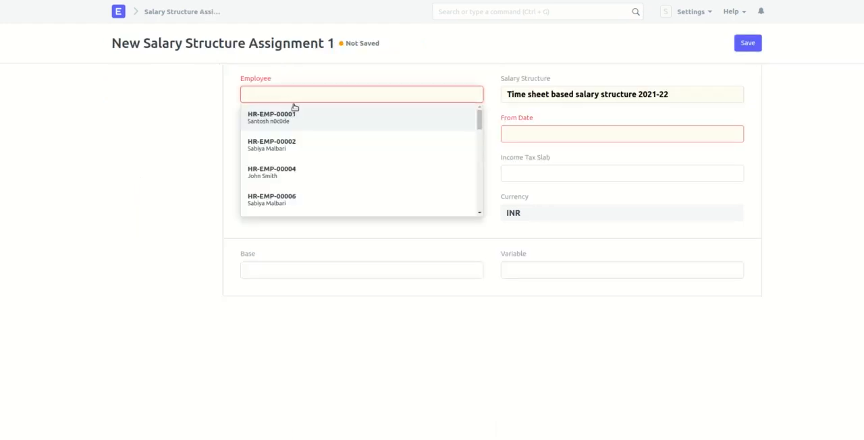
pyautogui.write('jame')
pyautogui.click(299, 114)
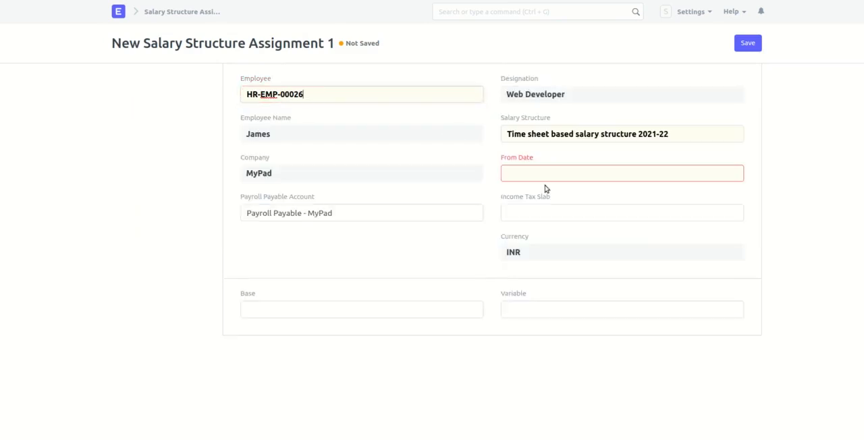
# - Set the From Date of the salary structure assignment to 01-01-2021
pyautogui.click(514, 173)
pyautogui.click(513, 203)
pyautogui.click(514, 203)
pyautogui.click(513, 202)
pyautogui.click(514, 202)
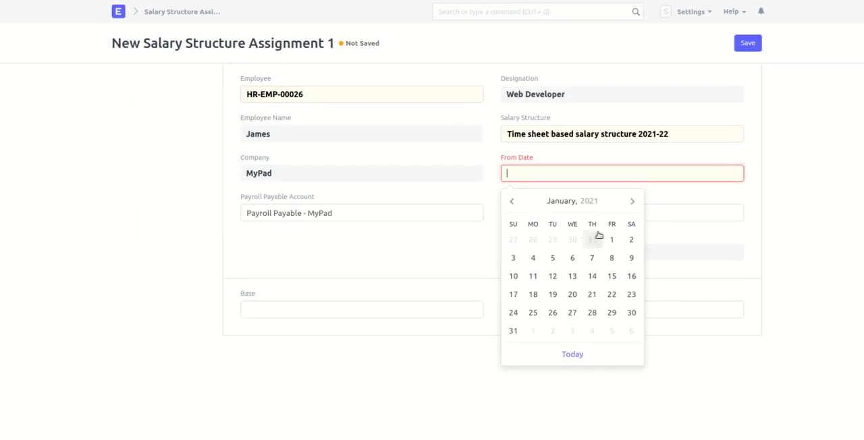
pyautogui.click(614, 240)
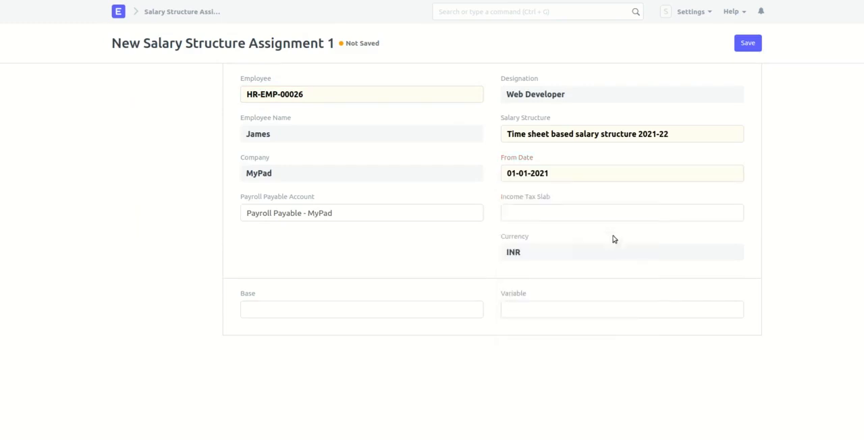
# - Set the income tax slab to Income Tax Slab 2022, and save and submit the salary structure assignment
pyautogui.click(540, 232)
pyautogui.click(748, 43)
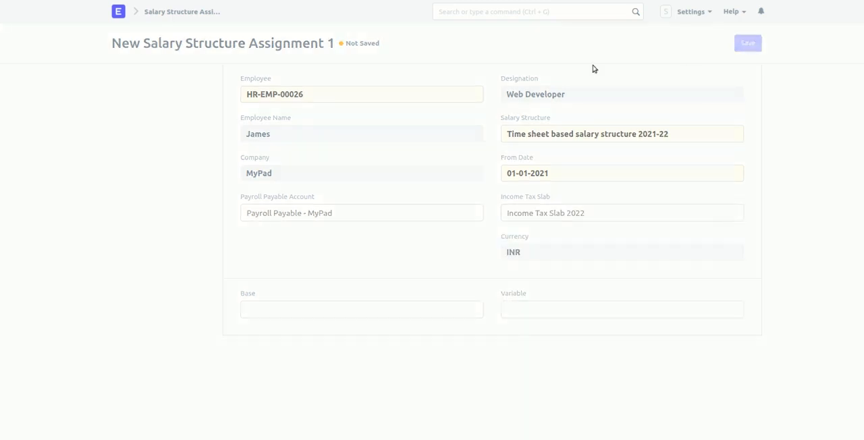
pyautogui.click(742, 48)
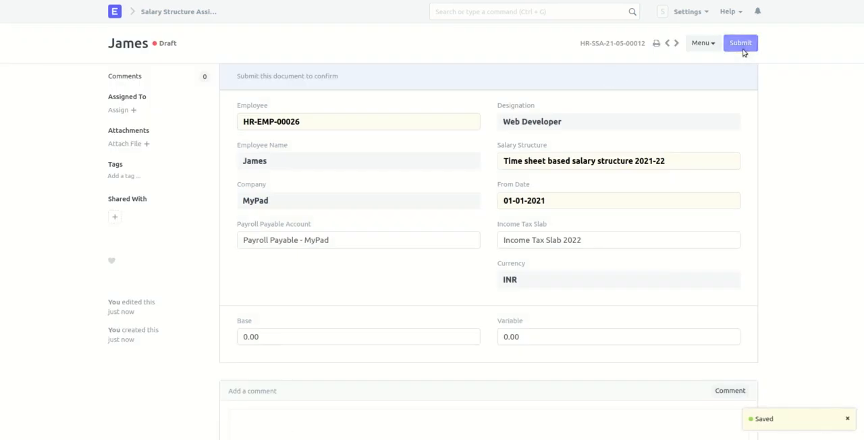
pyautogui.click(581, 33)
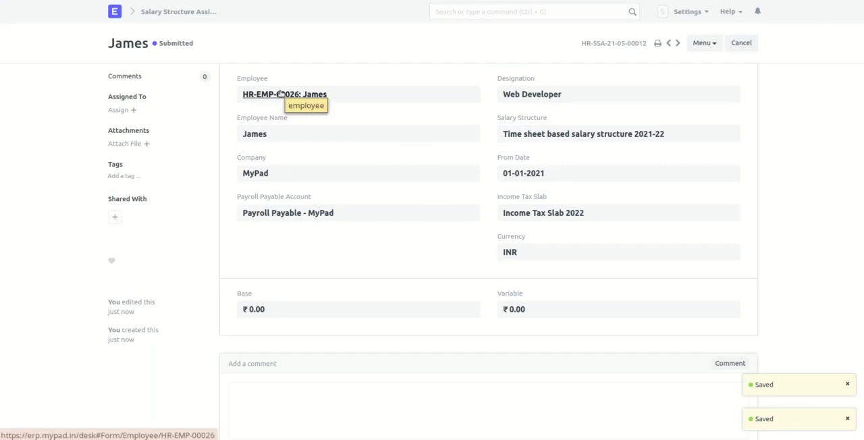
# - Open the assigned employee's record and create a new timesheet from its payroll links
pyautogui.click(283, 95)
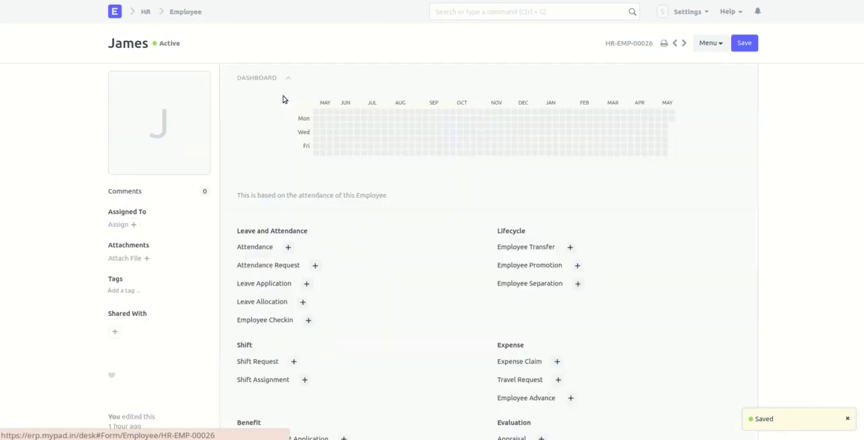
pyautogui.scroll(-5, 281, 207)
pyautogui.scroll(-3, 281, 207)
pyautogui.scroll(2, 311, 102)
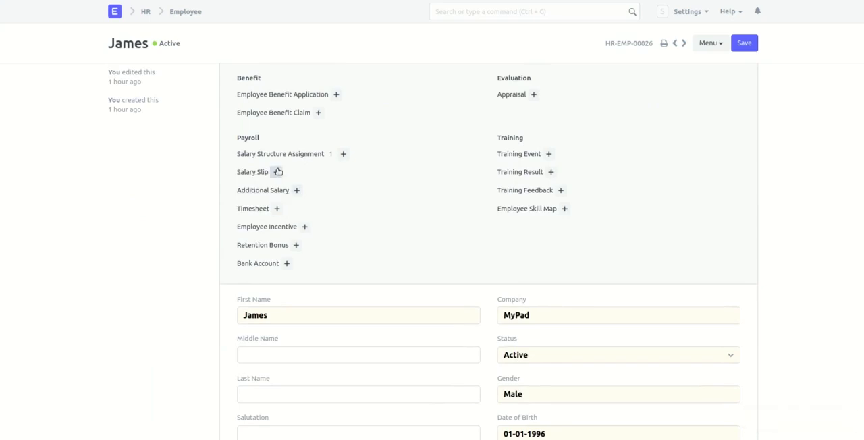
pyautogui.click(277, 209)
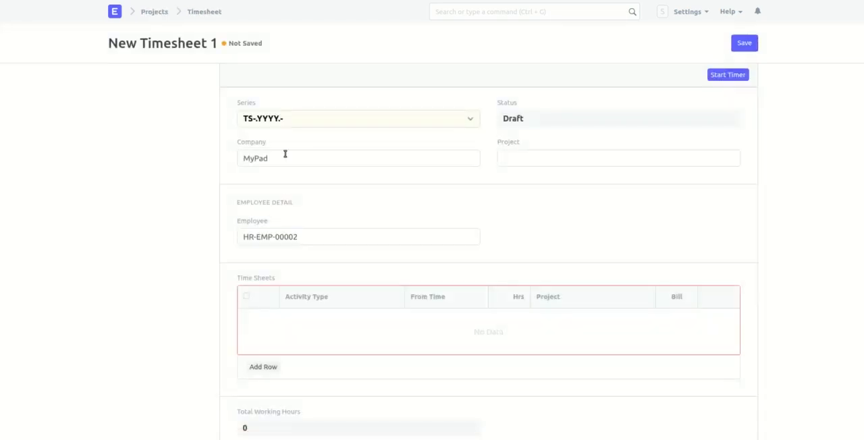
# - Replace the prefilled employee on the timesheet with the employee who received the salary structure assignment
pyautogui.tripleClick(308, 239)
pyautogui.press('BackSpace')
pyautogui.write('jame')
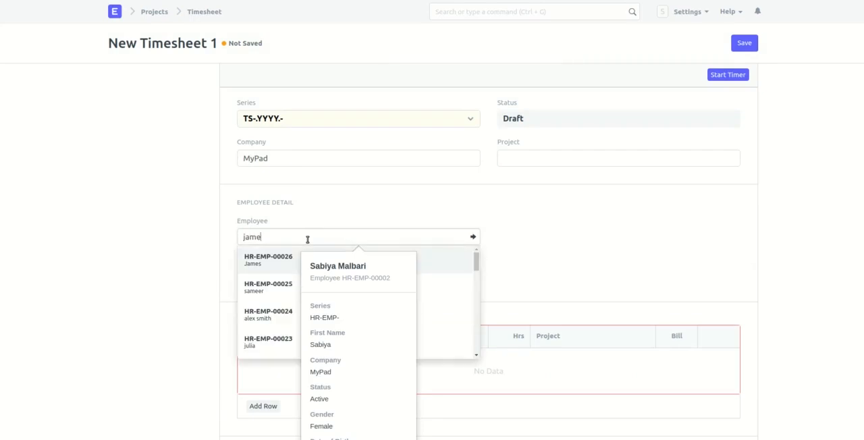
pyautogui.scroll(-1, 281, 295)
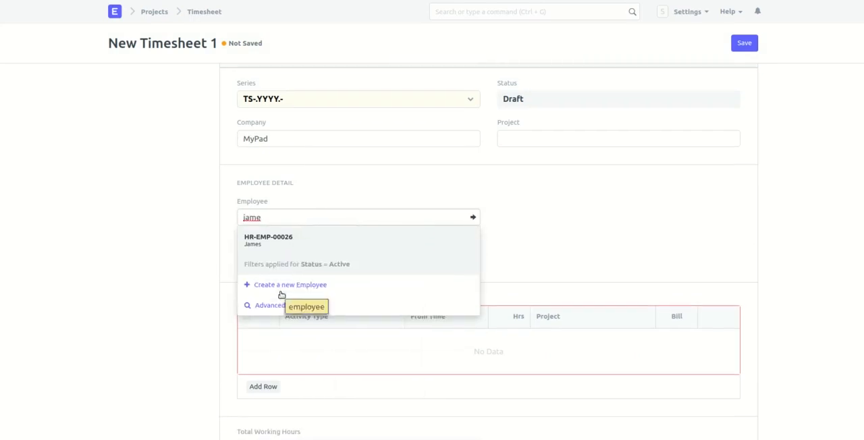
pyautogui.click(302, 255)
# - Add two timesheet rows with the activity types Proposal Writing and Execution
pyautogui.click(256, 386)
pyautogui.click(310, 120)
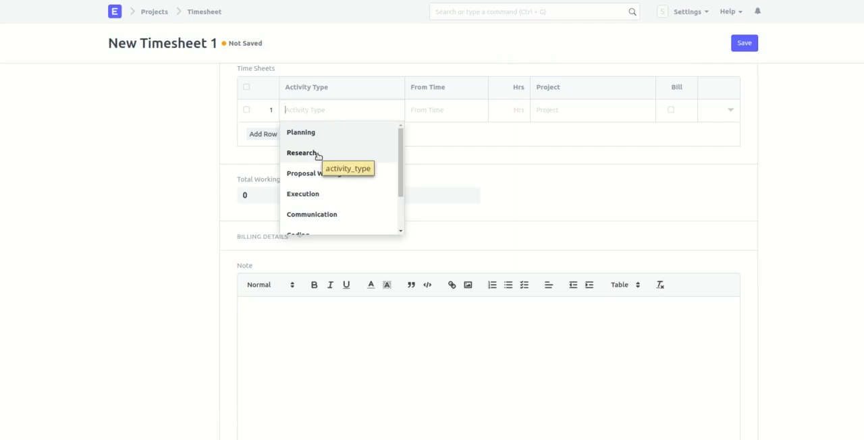
pyautogui.click(326, 177)
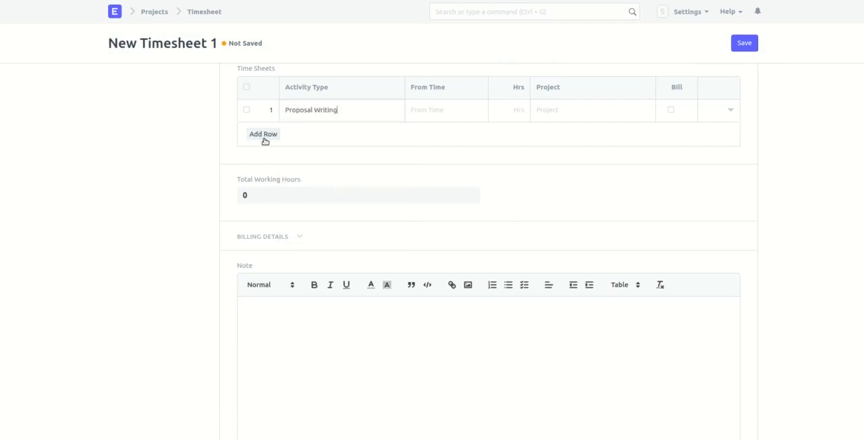
pyautogui.click(266, 139)
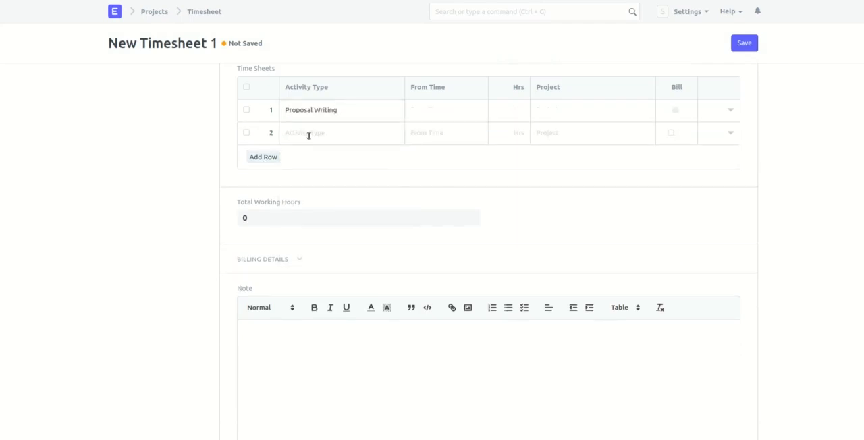
pyautogui.scroll(-3, 343, 204)
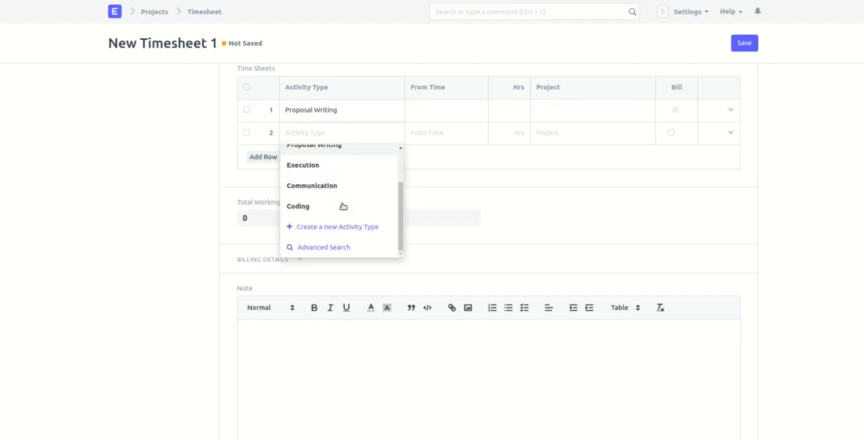
pyautogui.click(305, 166)
# - Set the From Time date to 04-05-2021 for the Proposal Writing row and 05-05-2021 for the Execution row
pyautogui.click(459, 113)
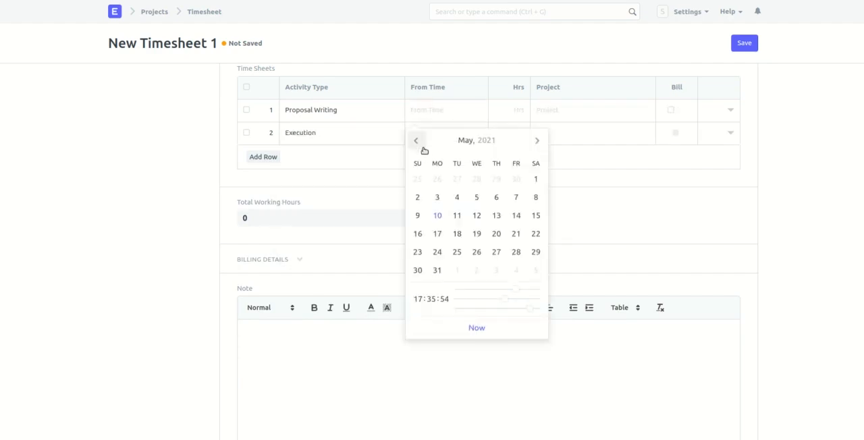
pyautogui.click(454, 195)
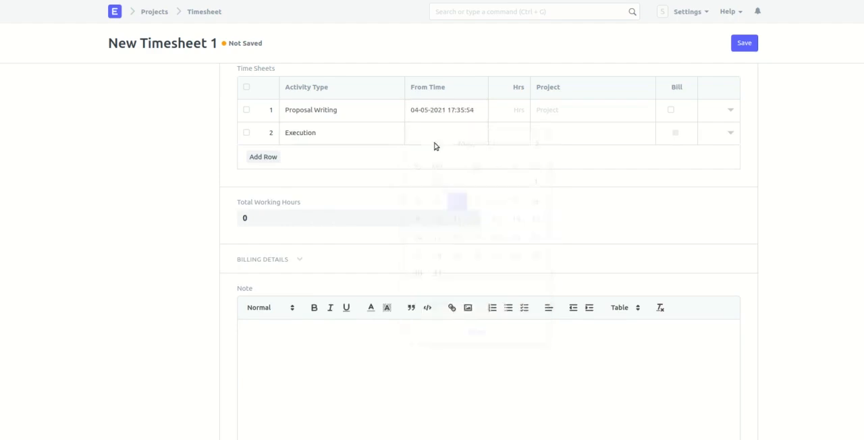
pyautogui.click(435, 140)
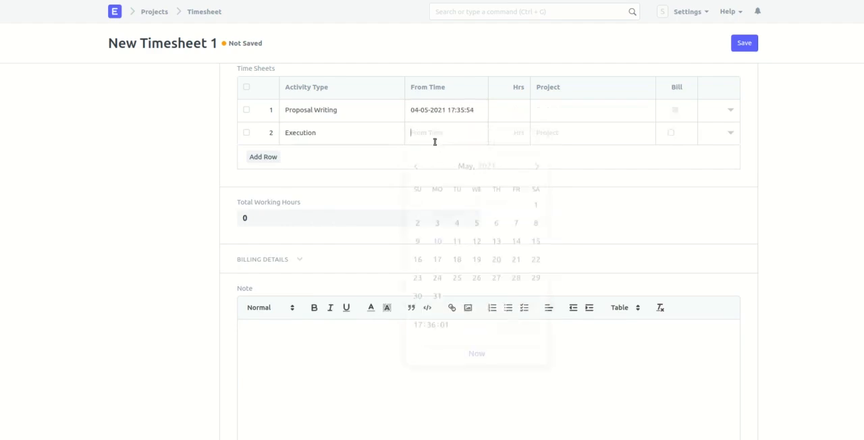
pyautogui.click(476, 224)
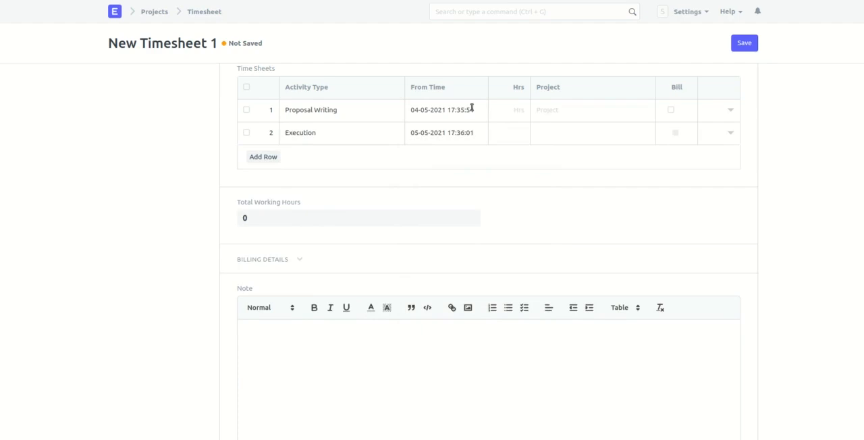
# - Set the start time of the Proposal Writing row to 10:00:02
pyautogui.click(472, 110)
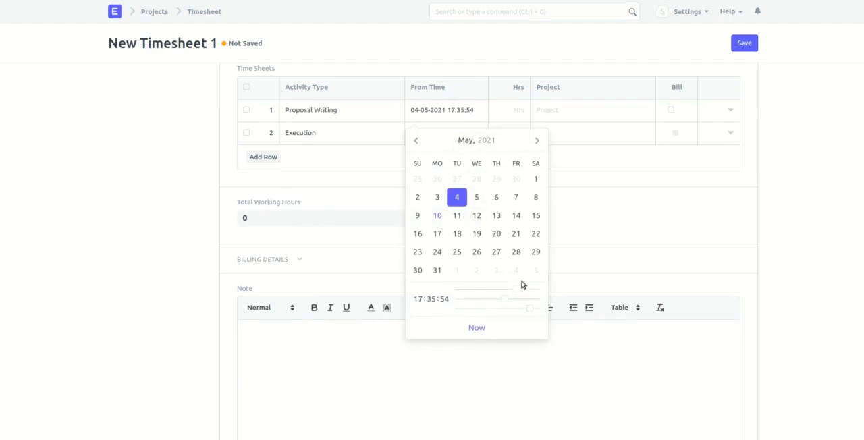
pyautogui.moveTo(518, 291); pyautogui.dragTo(458, 301)
pyautogui.moveTo(531, 310); pyautogui.dragTo(460, 308)
pyautogui.click(602, 229)
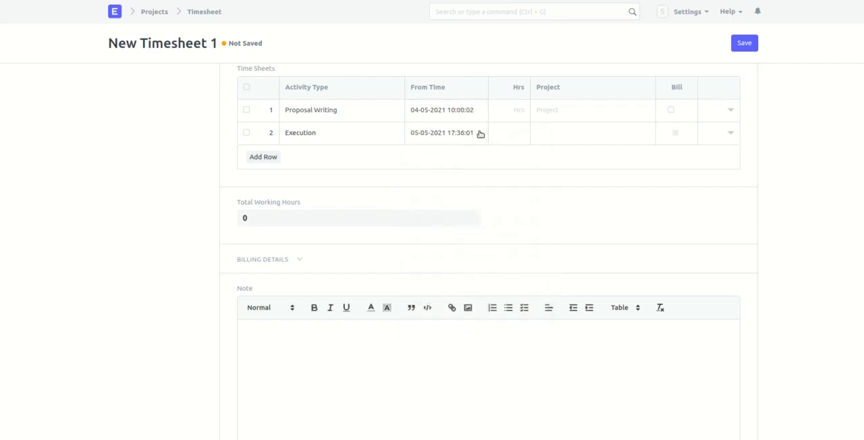
# - Set the start time of the Execution row to 09:00:01
pyautogui.doubleClick(472, 132)
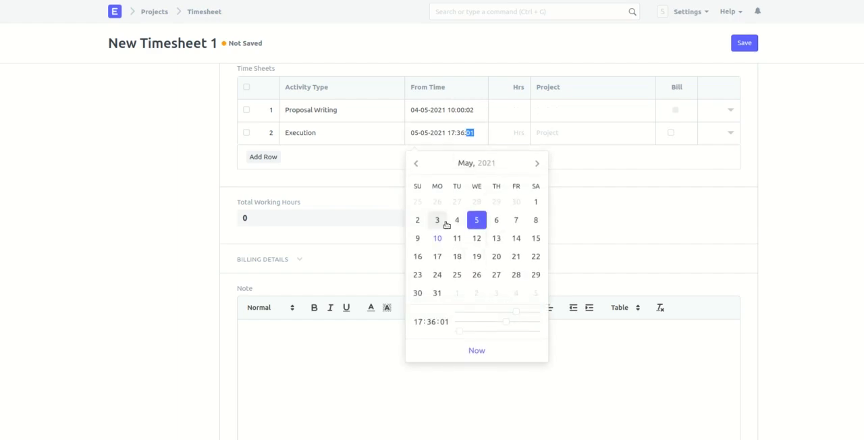
pyautogui.moveTo(516, 316); pyautogui.dragTo(489, 318)
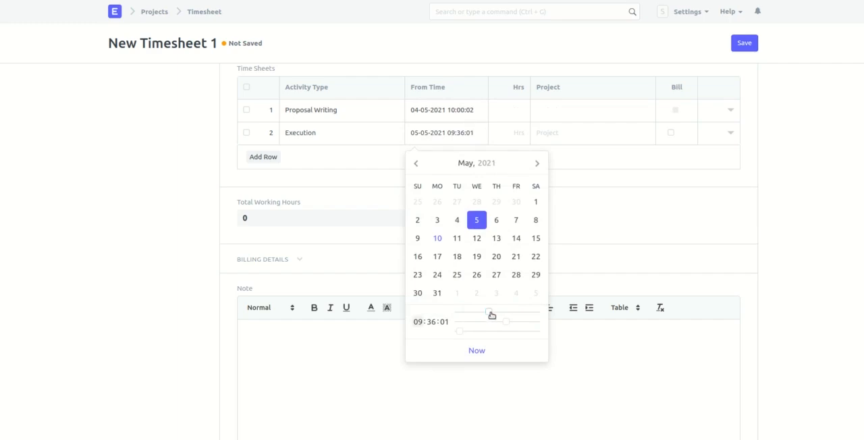
pyautogui.moveTo(506, 322); pyautogui.dragTo(465, 331)
pyautogui.click(589, 288)
# - Enter 4 hours for Proposal Writing and 5 hours for Execution, and save the timesheet
pyautogui.click(510, 104)
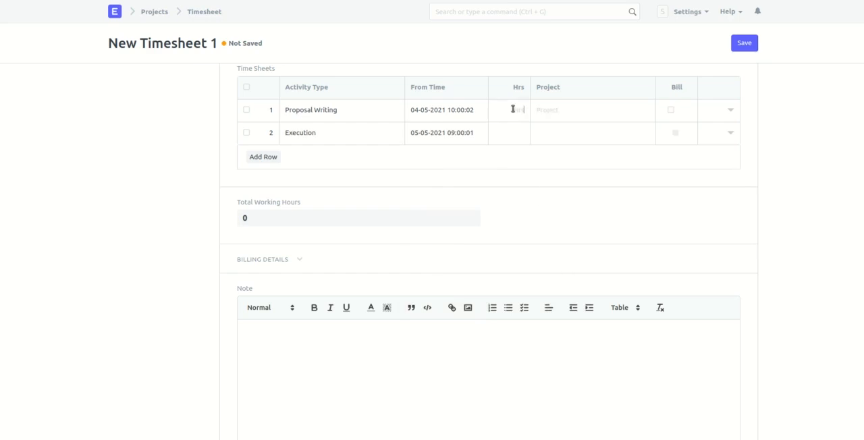
pyautogui.scroll(3, 514, 108)
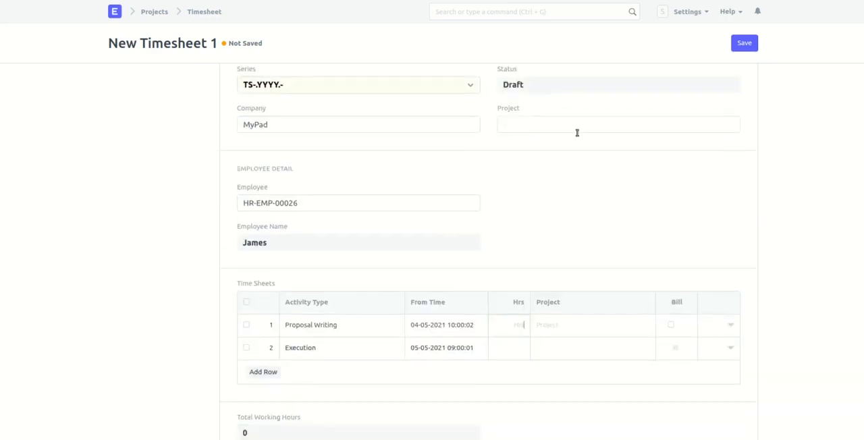
pyautogui.scroll(1, 577, 133)
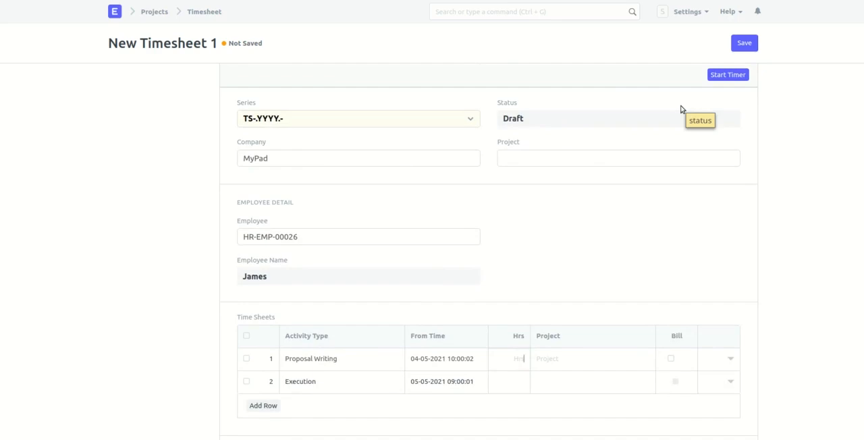
pyautogui.scroll(-2, 613, 171)
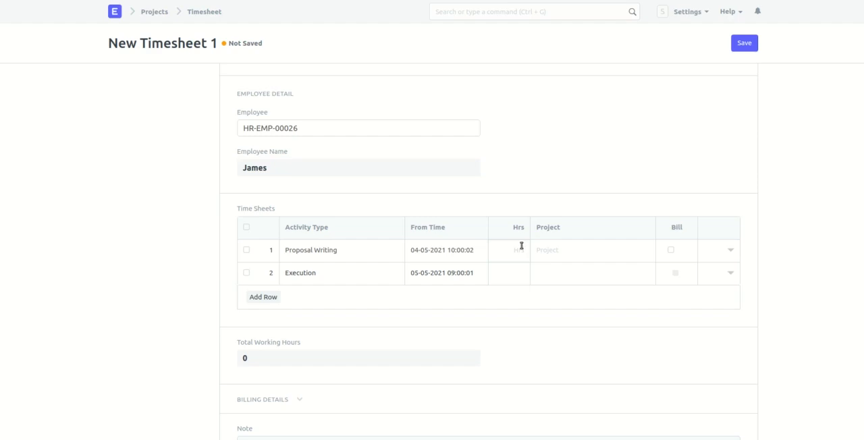
pyautogui.write('4')
pyautogui.click(520, 281)
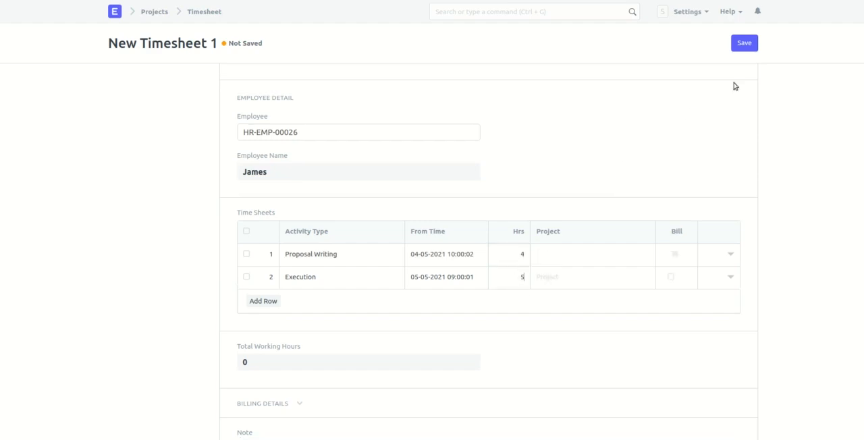
pyautogui.click(744, 44)
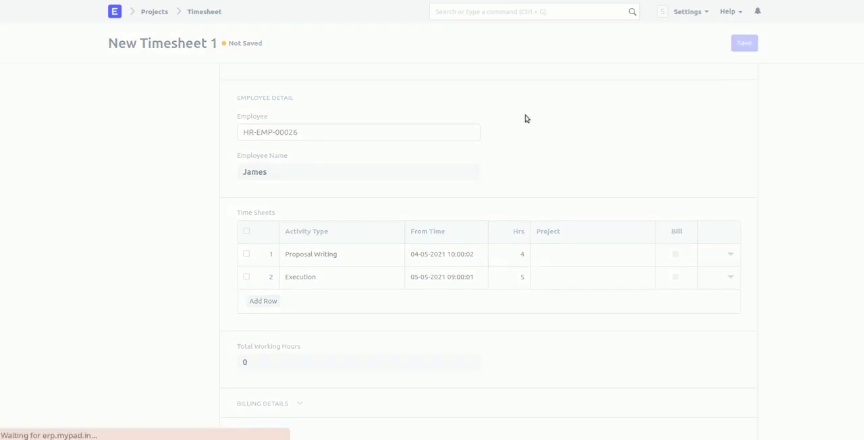
# - Submit the saved timesheet permanently
pyautogui.click(740, 42)
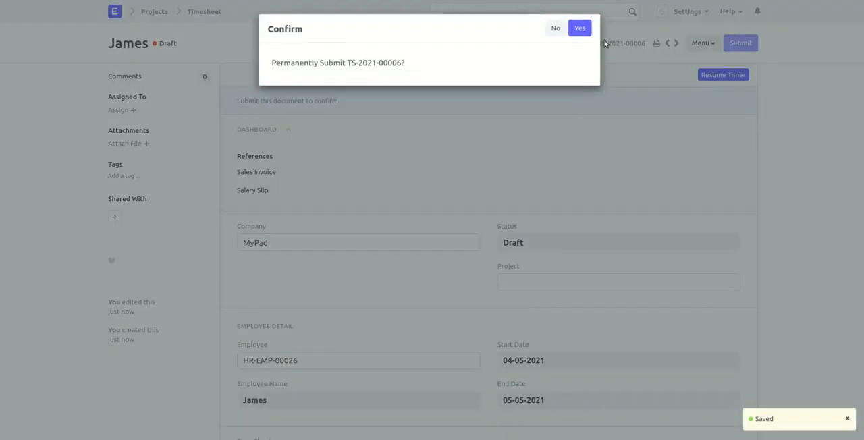
pyautogui.click(579, 24)
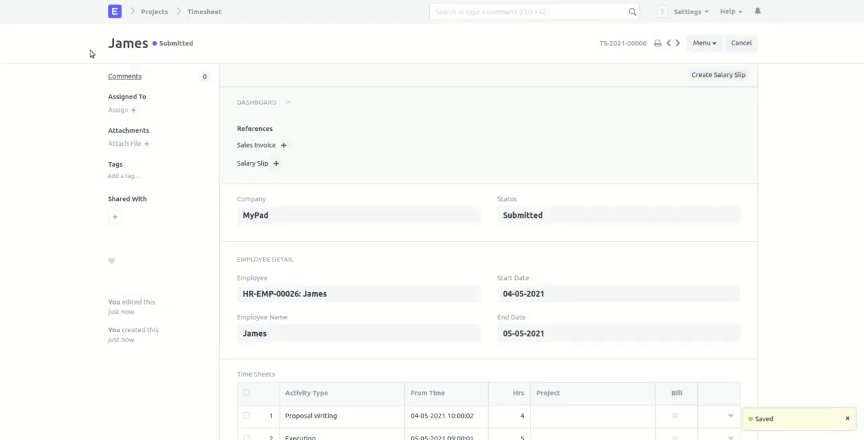
# - Return to the employee's record and create a new salary slip from its payroll links
pyautogui.hotkey('alt', 'Left')
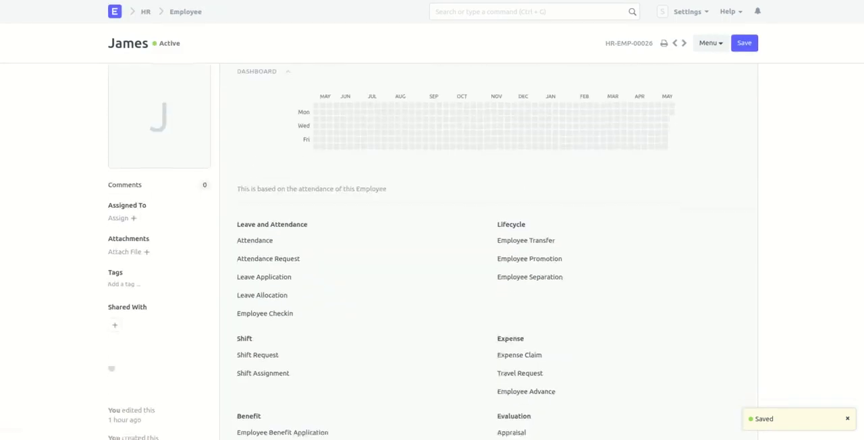
pyautogui.scroll(-5, 163, 223)
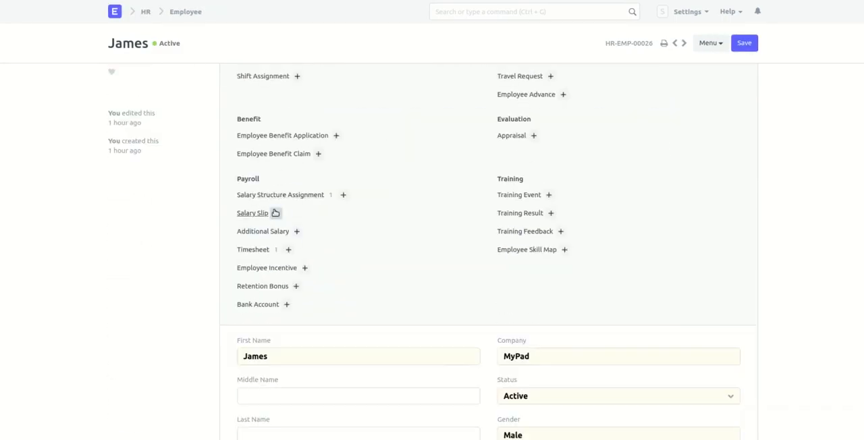
pyautogui.click(276, 213)
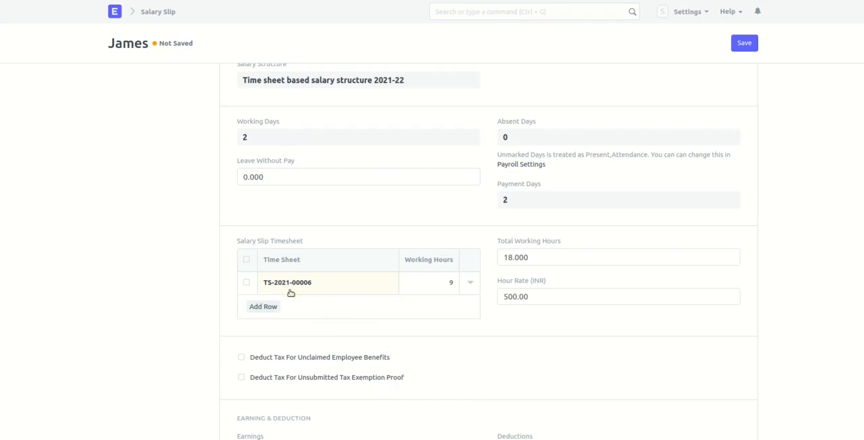
# - Set the salary slip's Total Working Hours to 9, check its earnings, and save the slip
pyautogui.scroll(2, 304, 202)
pyautogui.scroll(-2, 289, 168)
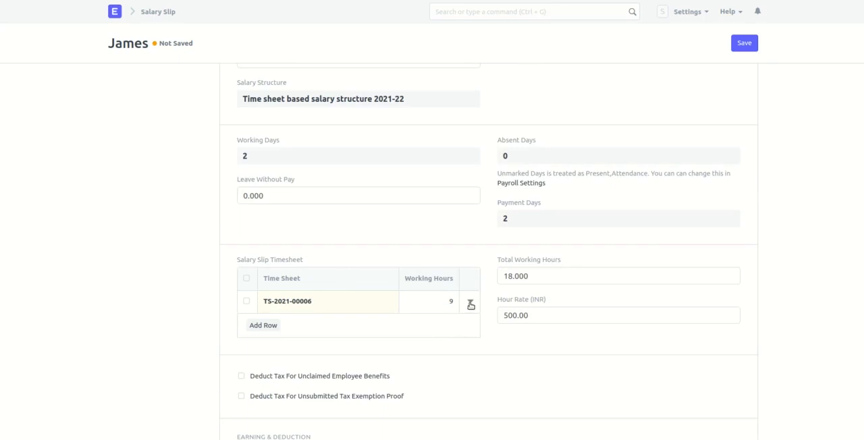
pyautogui.doubleClick(541, 278)
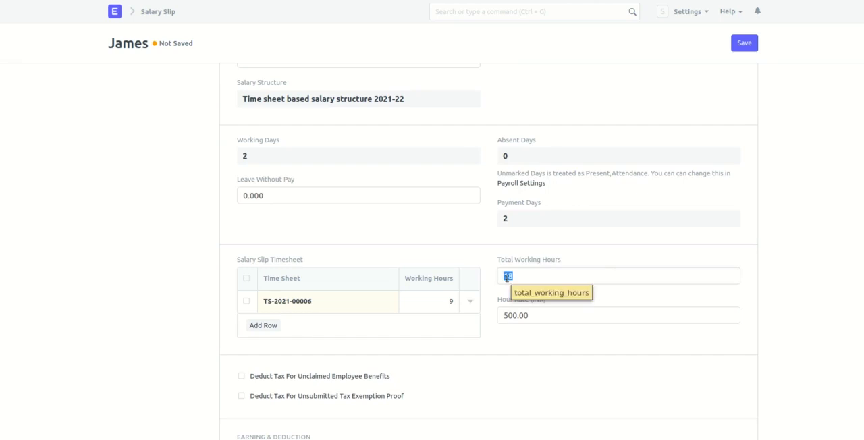
pyautogui.write('9')
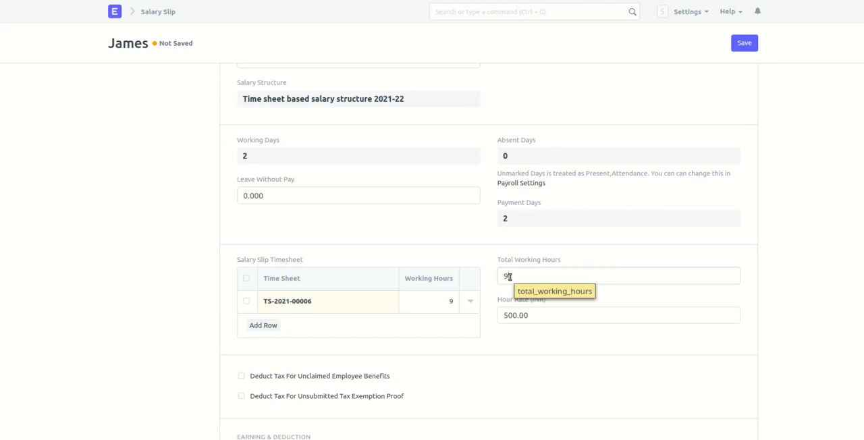
pyautogui.scroll(-5, 545, 304)
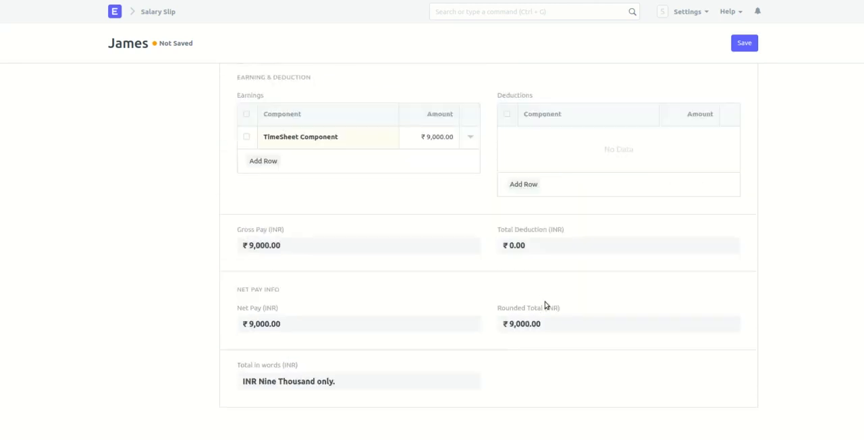
pyautogui.scroll(5, 546, 305)
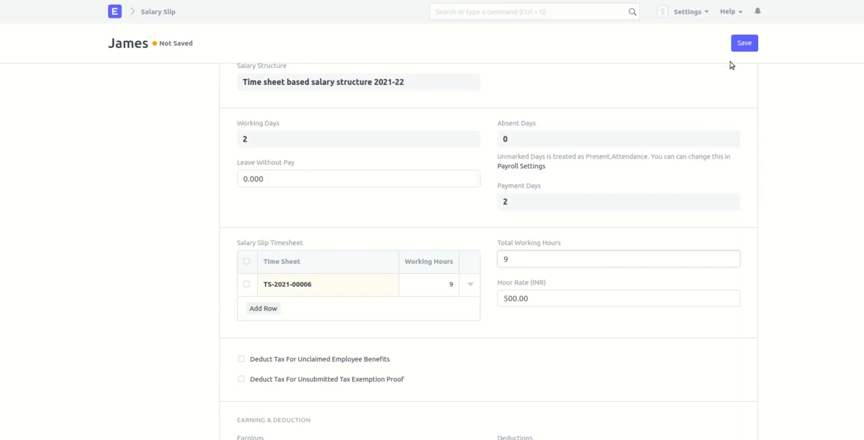
pyautogui.click(749, 45)
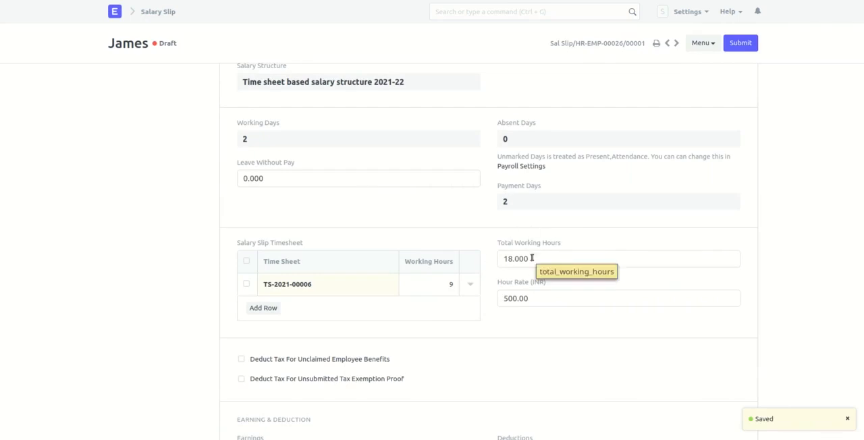
# - Search for the Payroll Settings and open them
pyautogui.scroll(1, 532, 259)
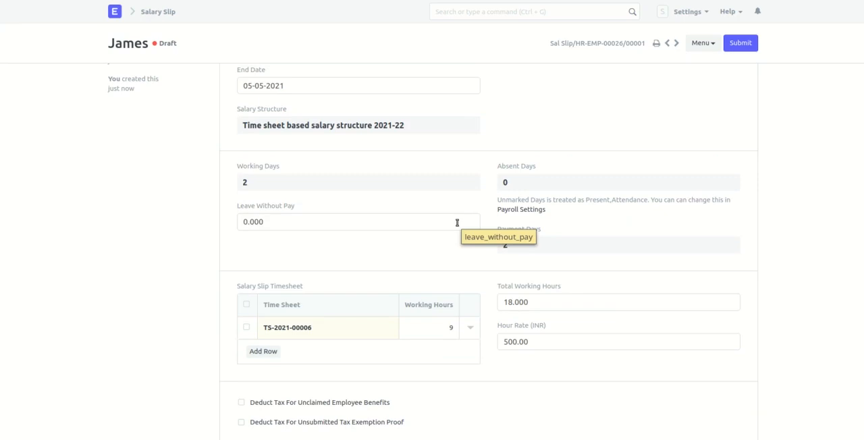
pyautogui.click(505, 13)
pyautogui.write('payroll see')
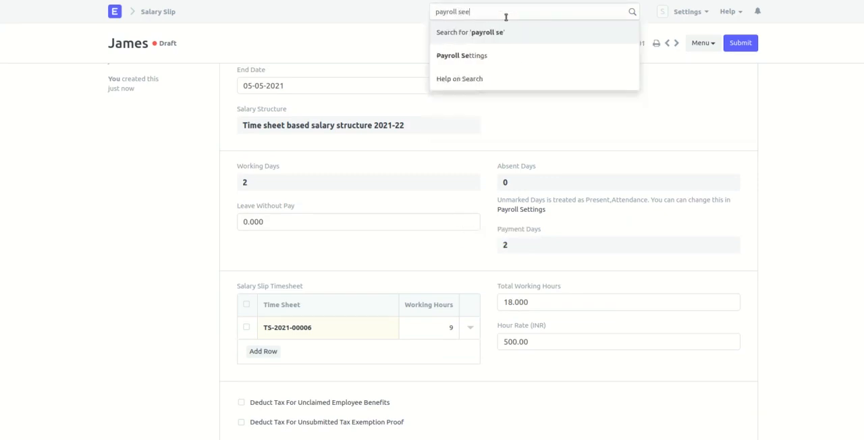
pyautogui.press('BackSpace')
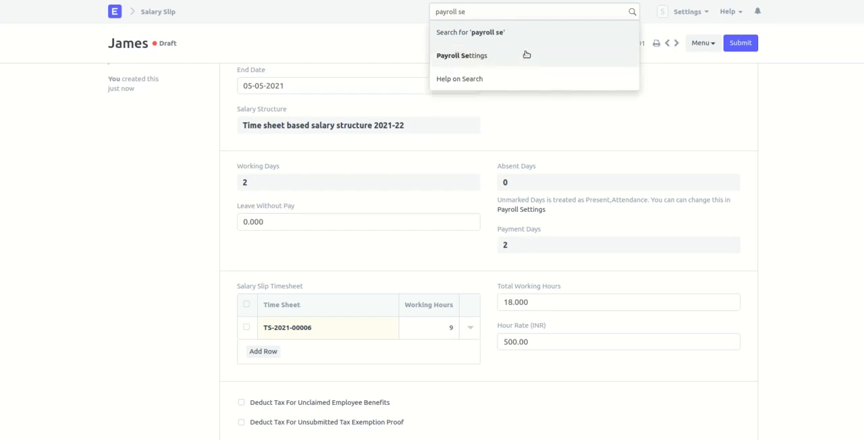
pyautogui.click(525, 54)
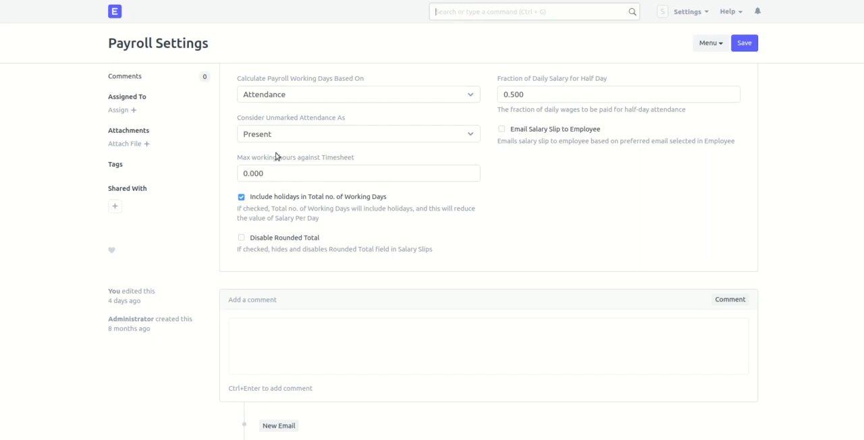
# - Try 10 as the maximum working hours against timesheet, and reset the limit to 0
pyautogui.click(284, 177)
pyautogui.write('10')
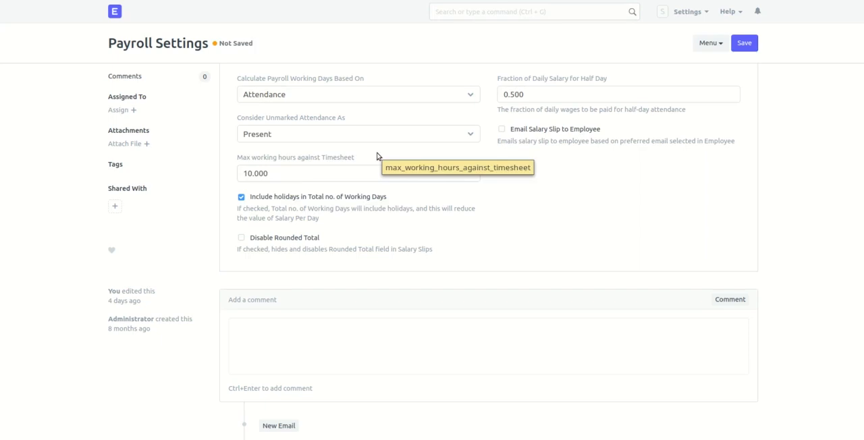
pyautogui.click(391, 180)
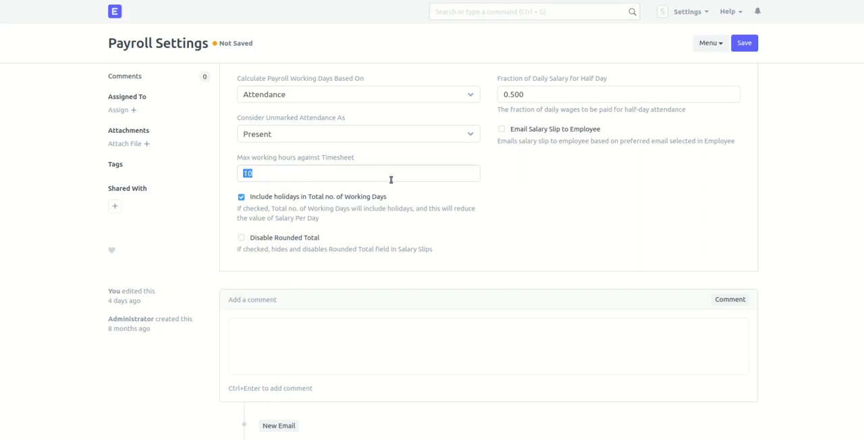
pyautogui.write('0')
# - Return to the employee's draft salary slip and review its dates and timesheet hours
pyautogui.hotkey('alt', 'Left')
pyautogui.scroll(-3, 178, 258)
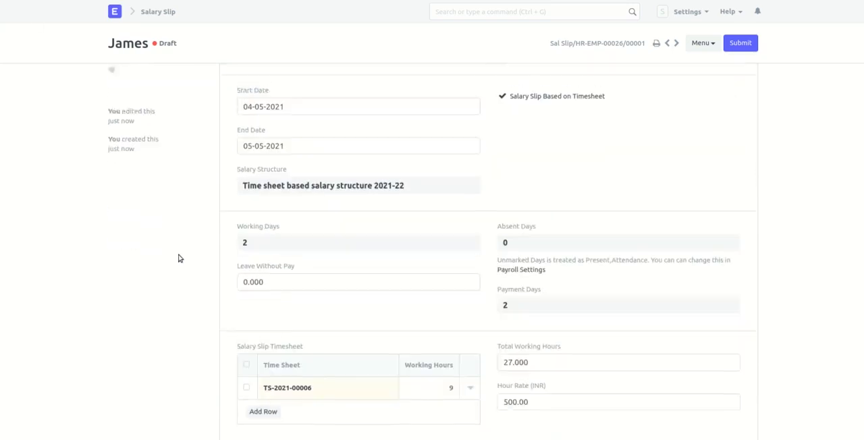